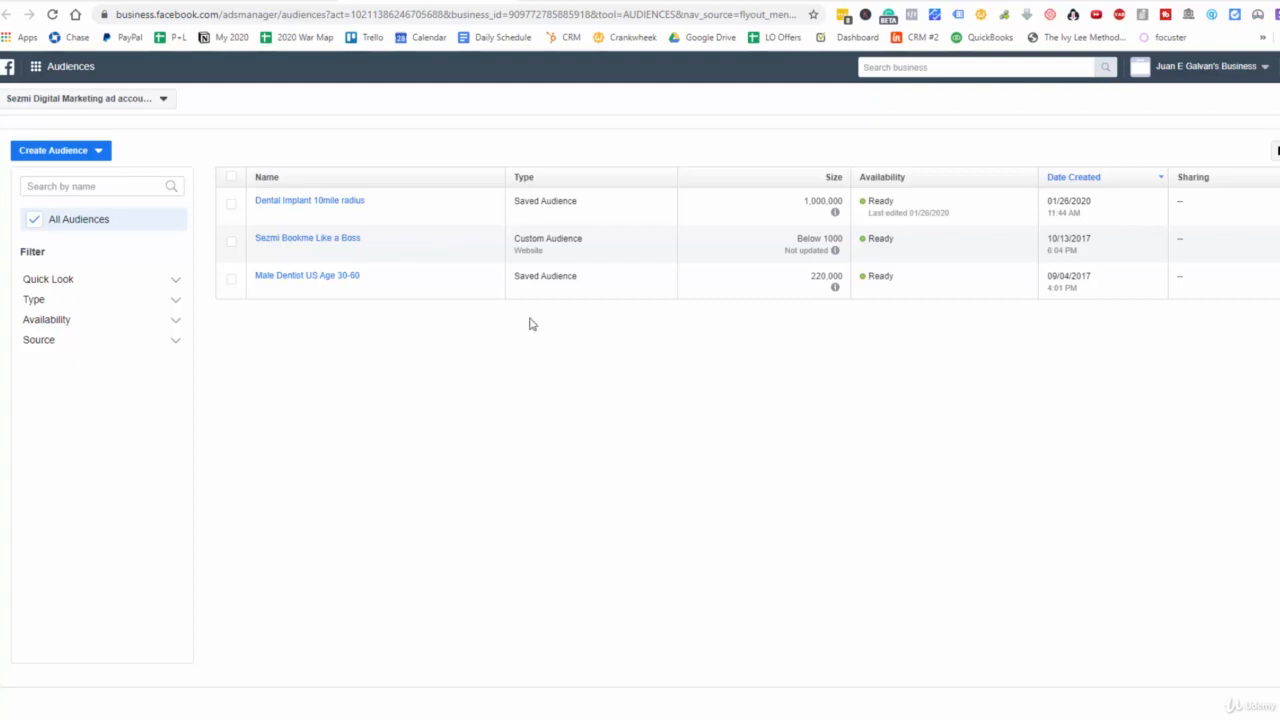
Step: Start a new custom audience from a customer list that does not include a customer value column
click(85, 159)
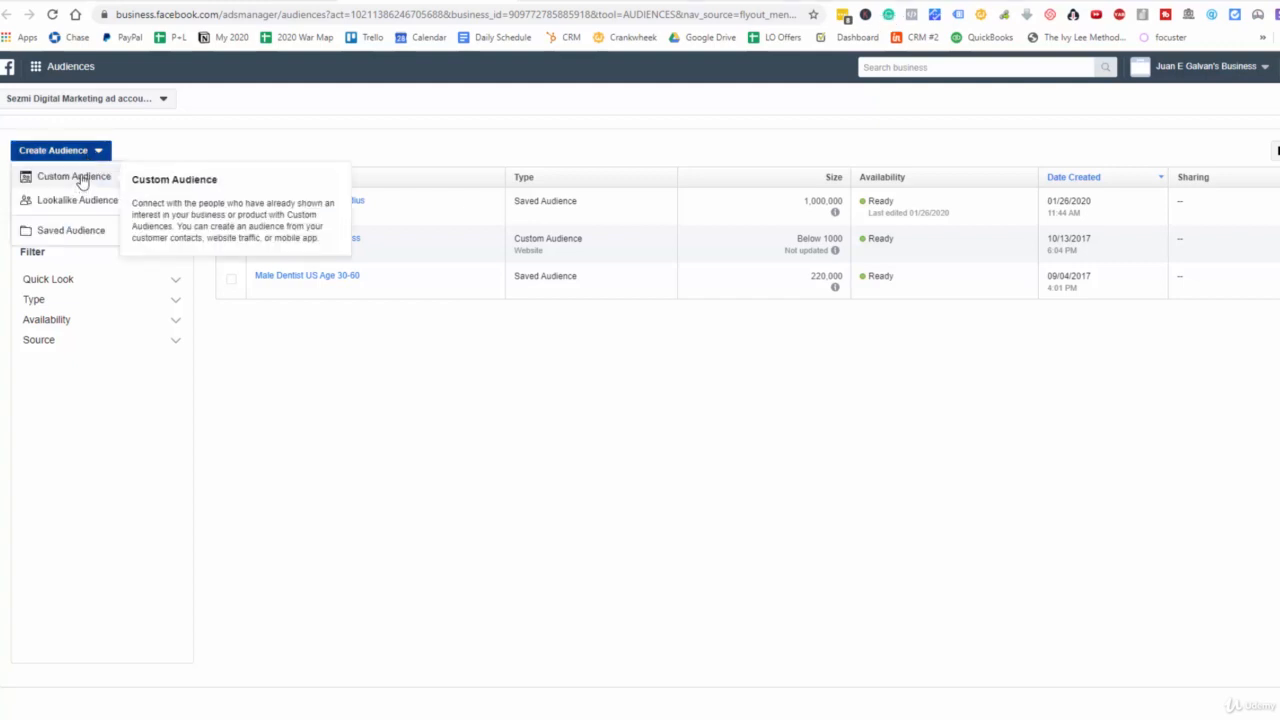
click(83, 182)
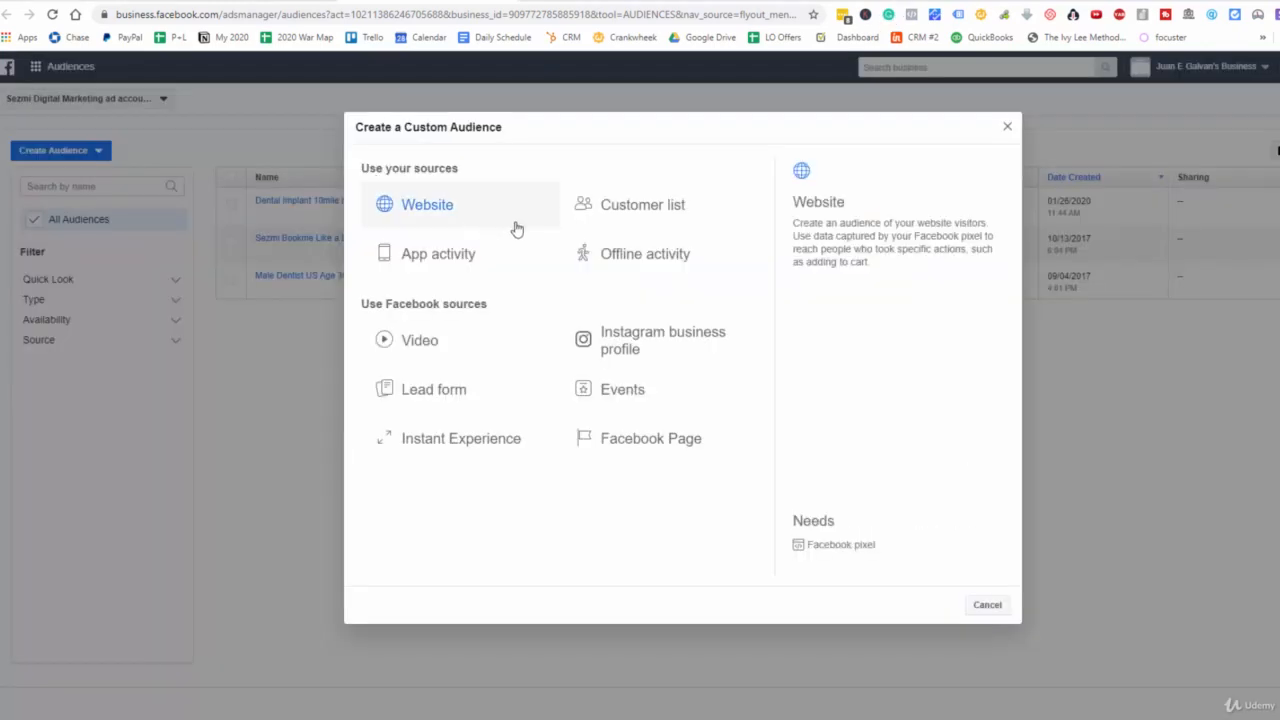
click(651, 203)
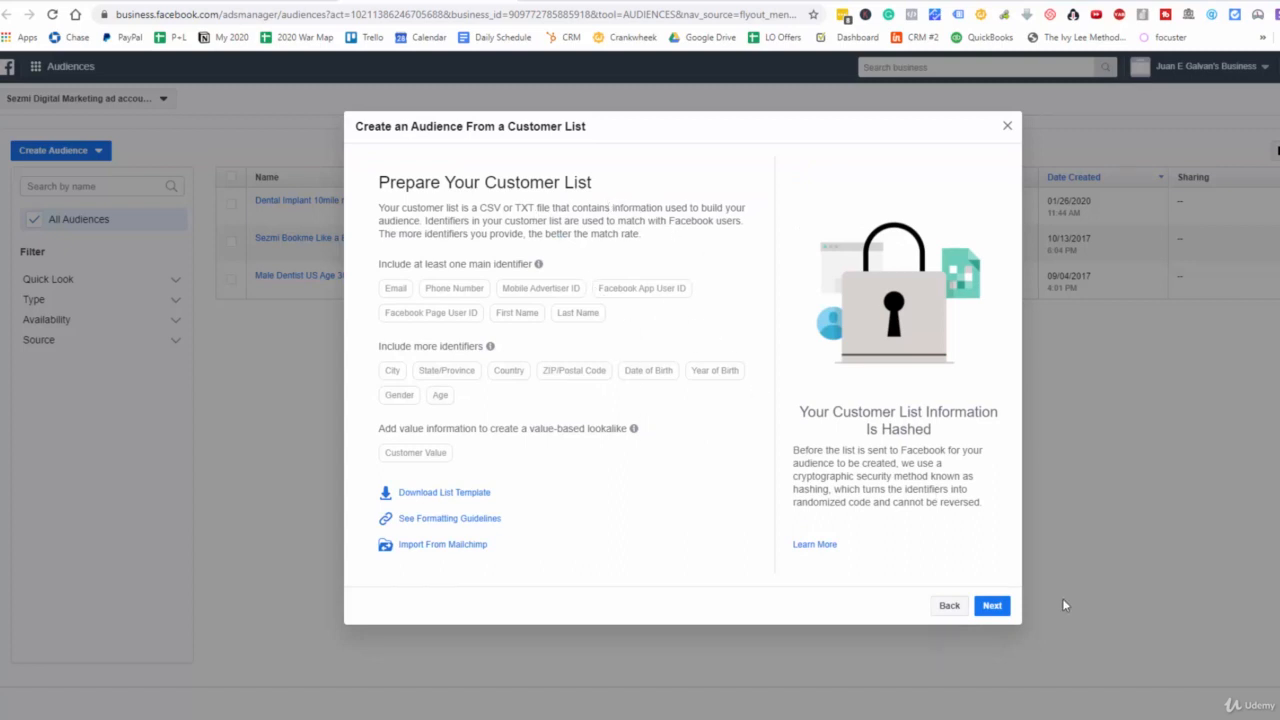
click(992, 605)
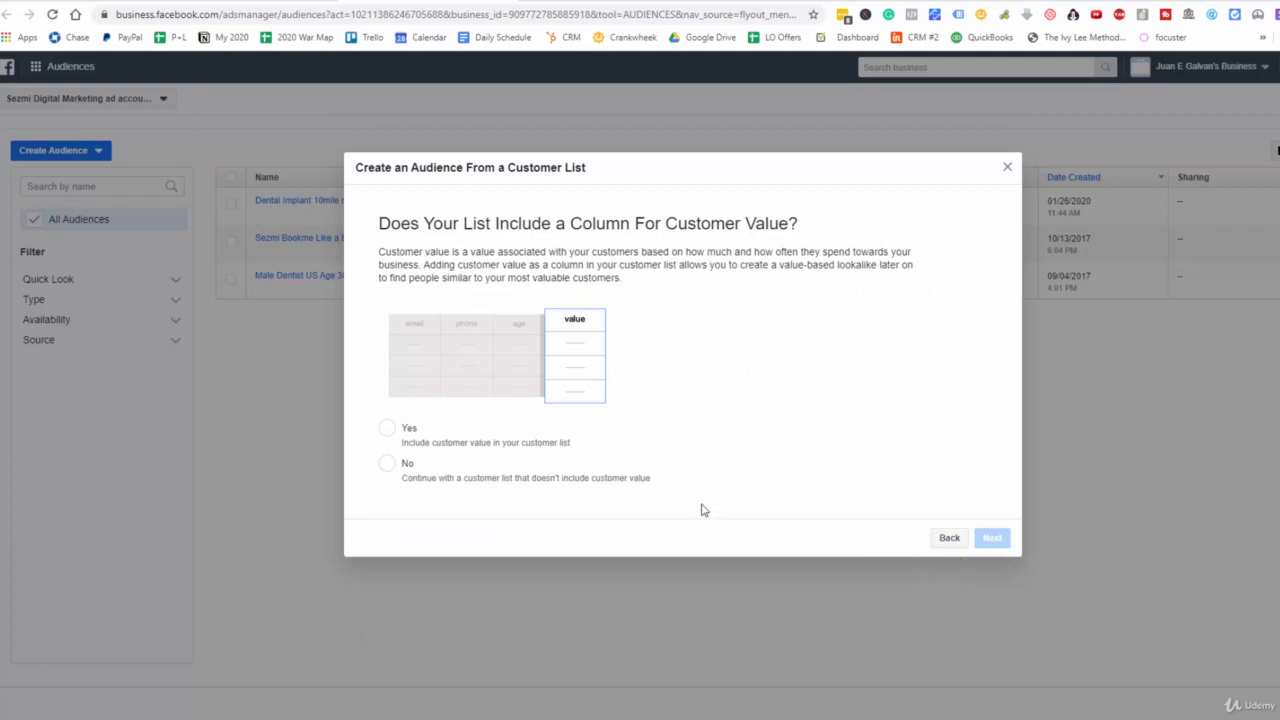
click(430, 470)
click(992, 540)
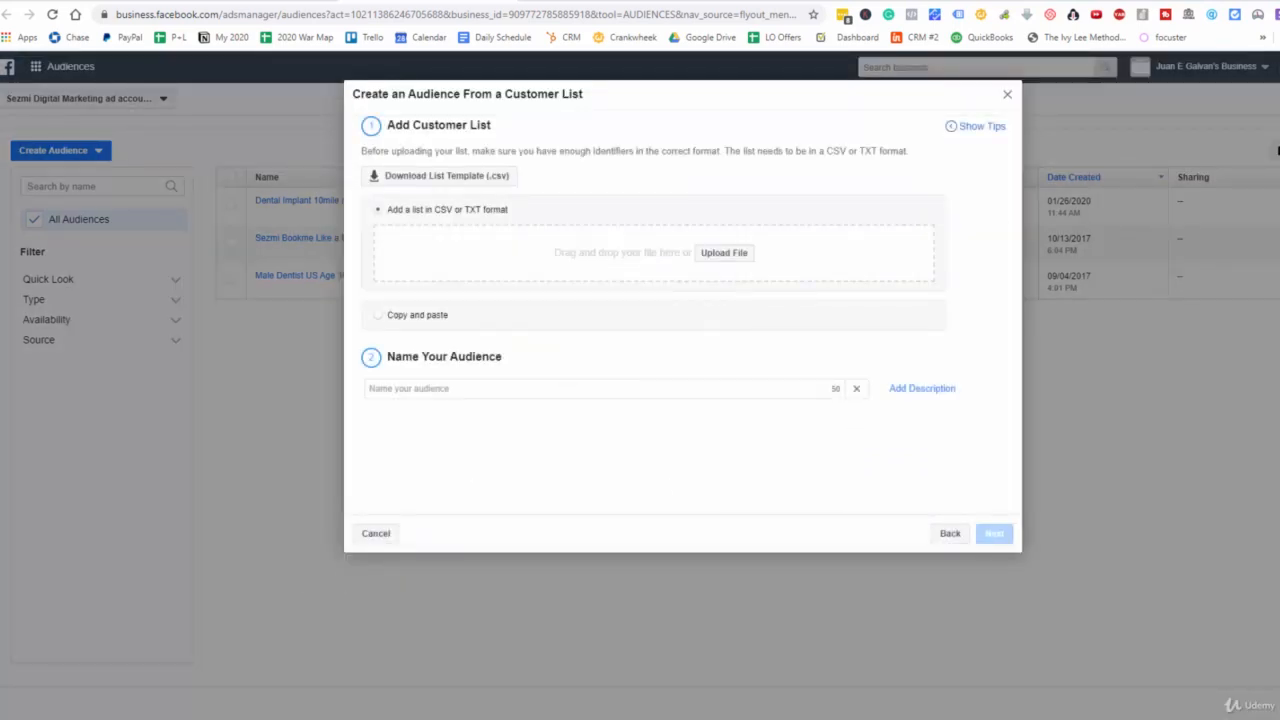
Step: Add the customer file "_166 DENTAL LEADS - Sheet1 (1).csv", name the audience "Current XYZ Dental Client Patients" and continue to data mapping
drag(277, 486, 730, 258)
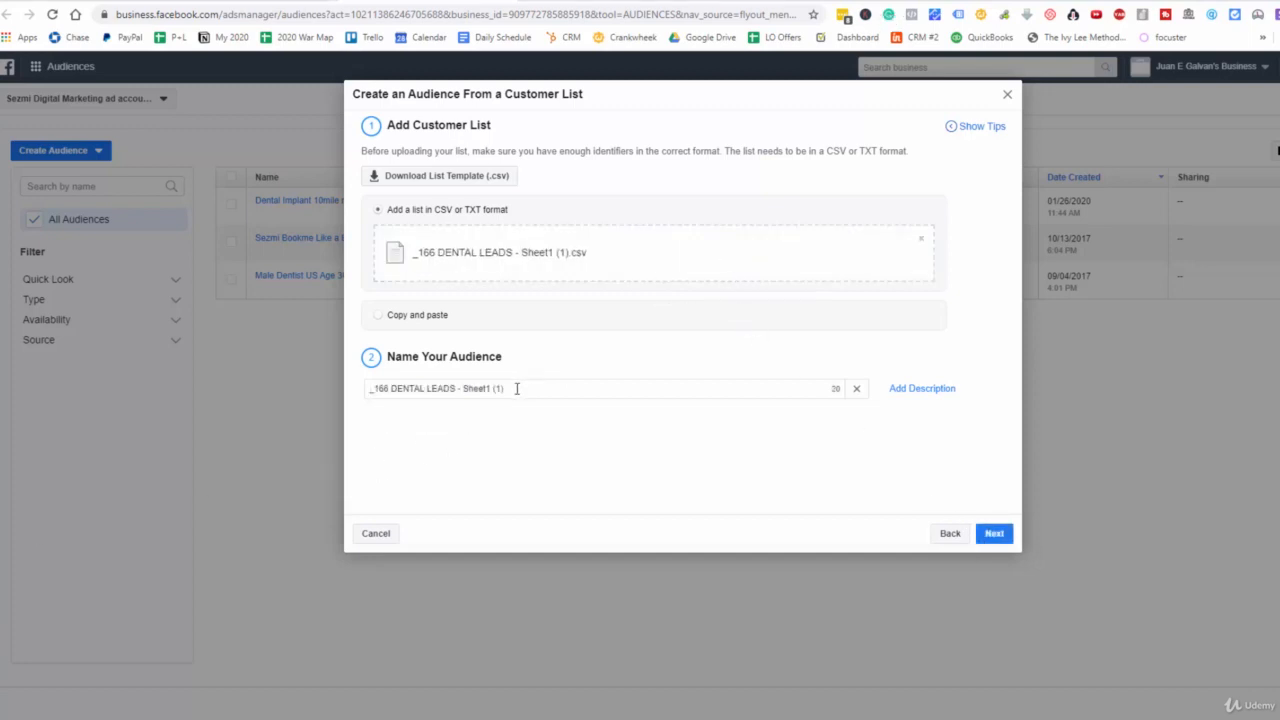
drag(517, 388, 244, 398)
text(Cybe)
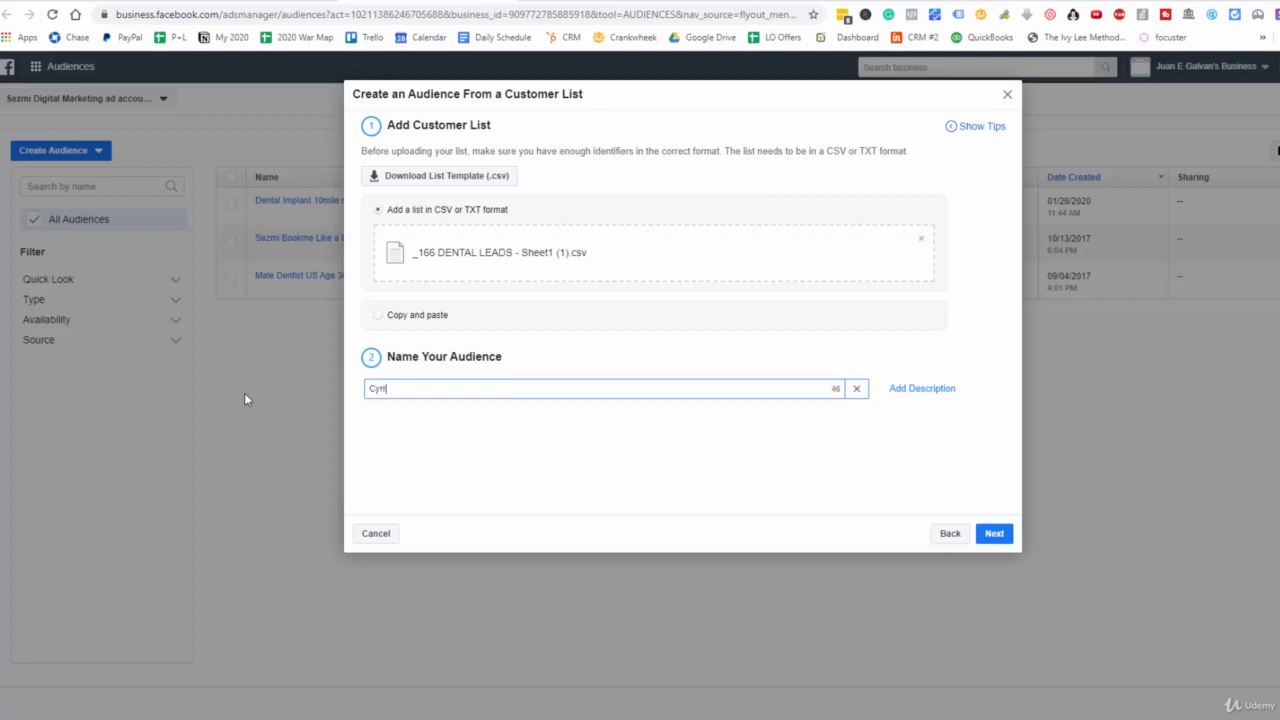
key(BackSpace)
key(BackSpace)
text(urrent:XYZ Client Patients)
click(421, 389)
text(Dental)
click(986, 536)
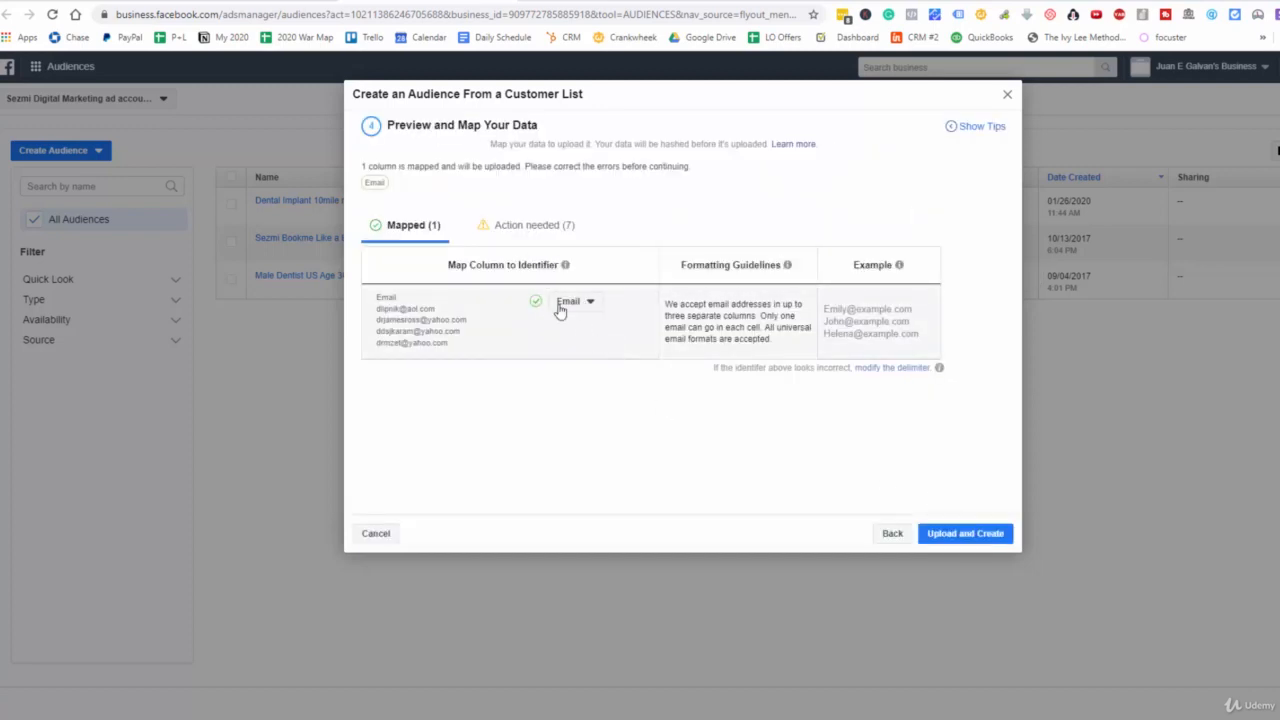
Step: Map the first name, last name and city columns to First Name, Last Name and City, and upload the list to create the audience
click(529, 226)
click(607, 305)
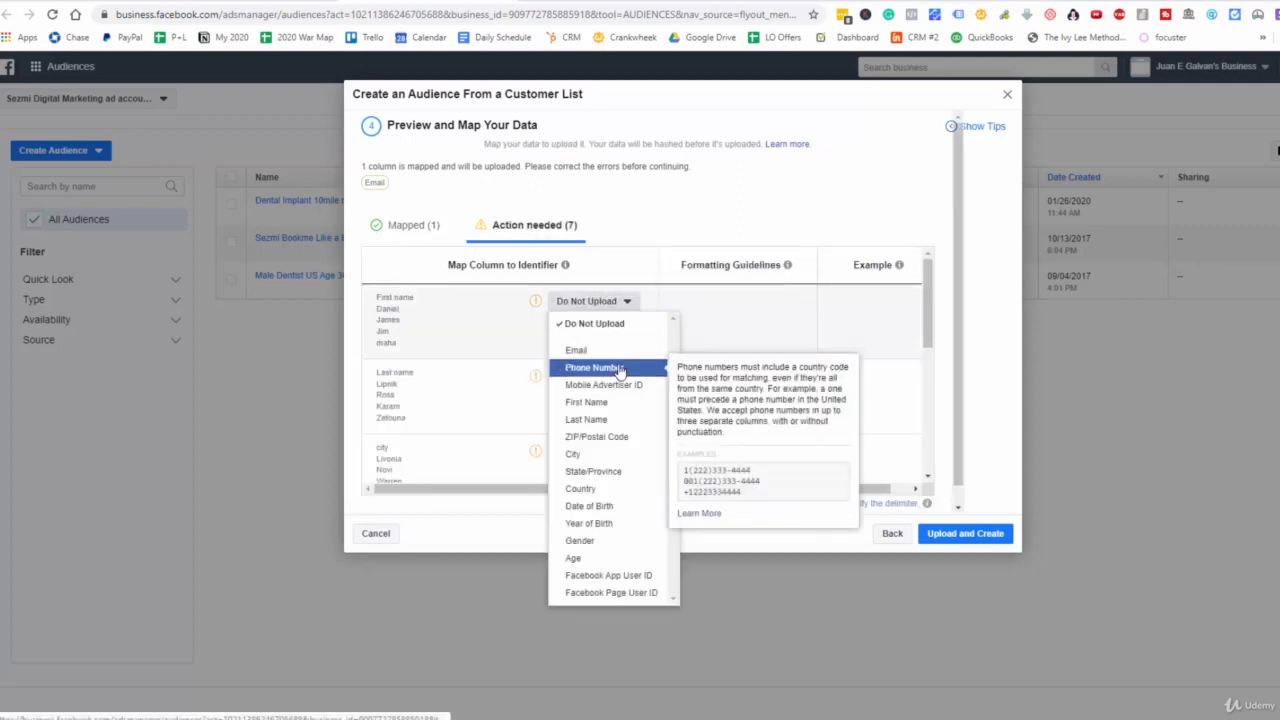
click(628, 402)
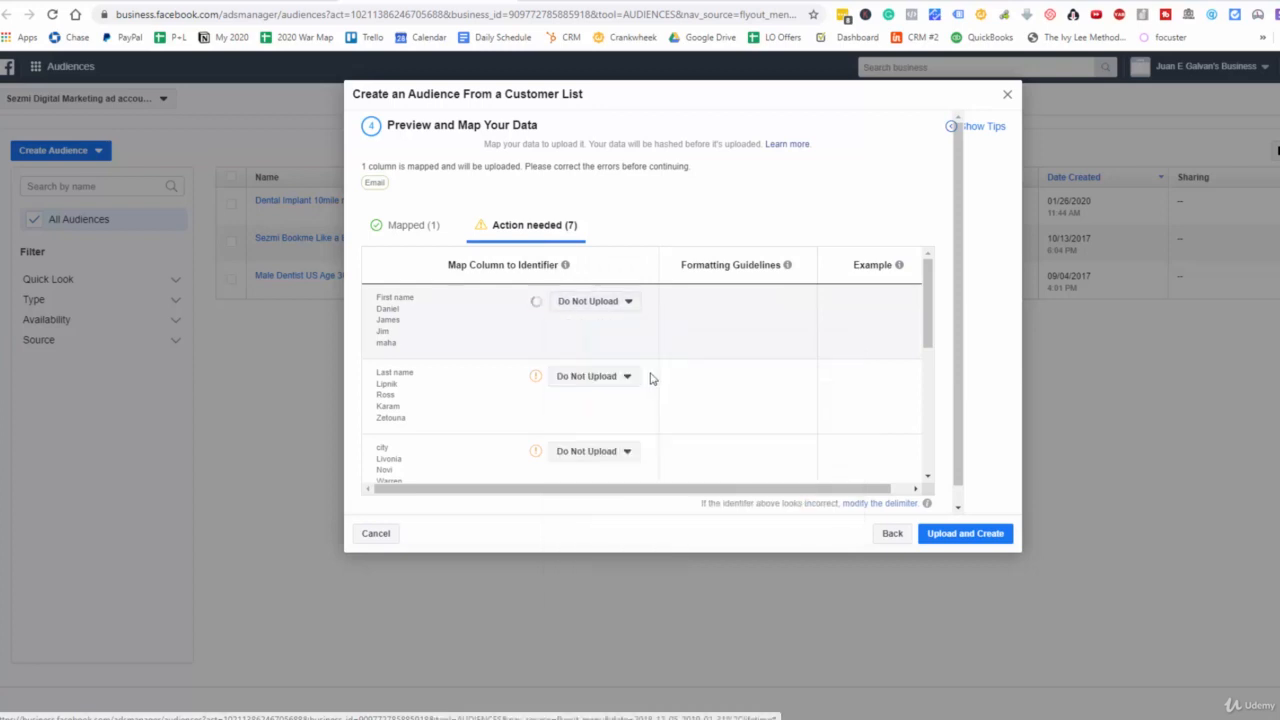
click(596, 302)
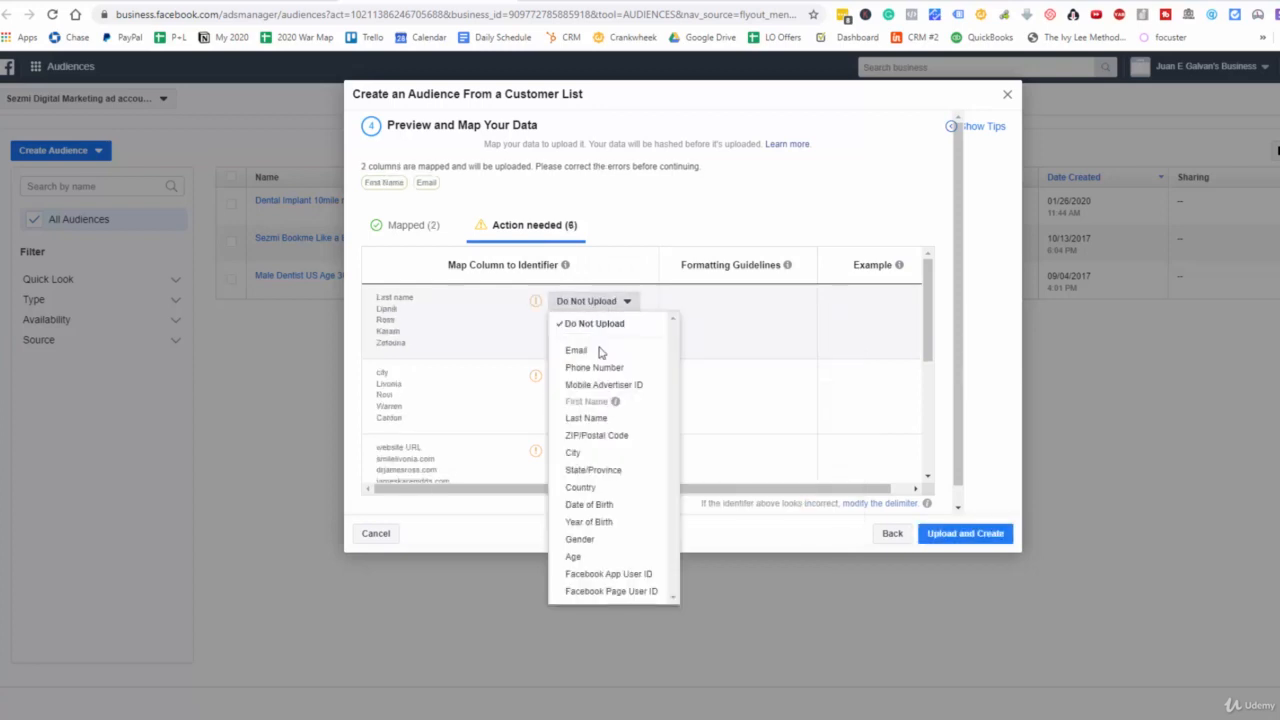
click(617, 425)
click(588, 302)
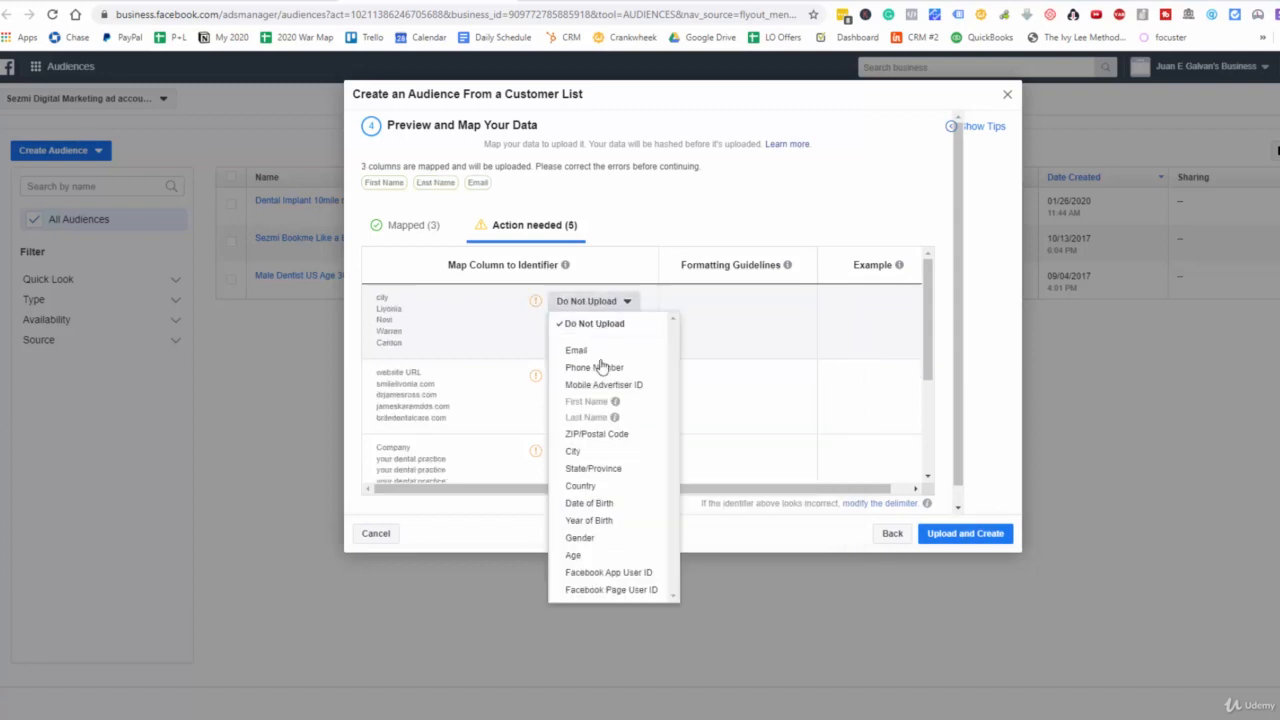
click(573, 451)
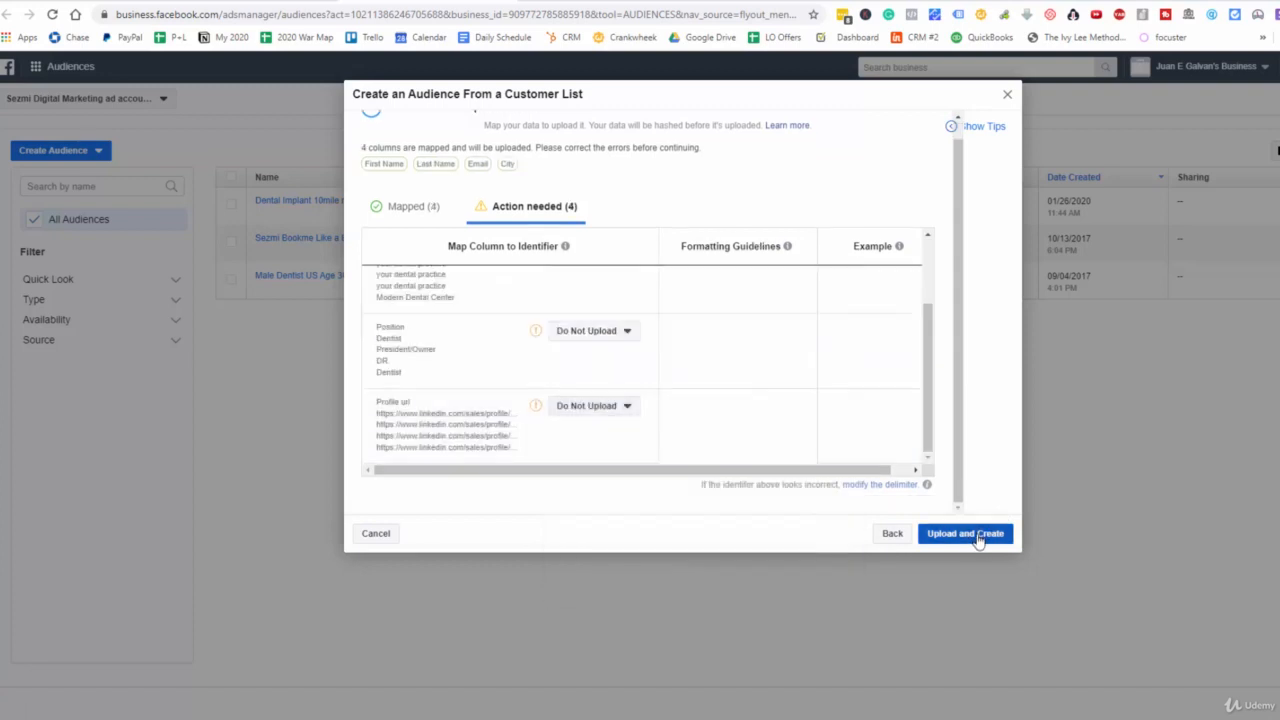
click(976, 535)
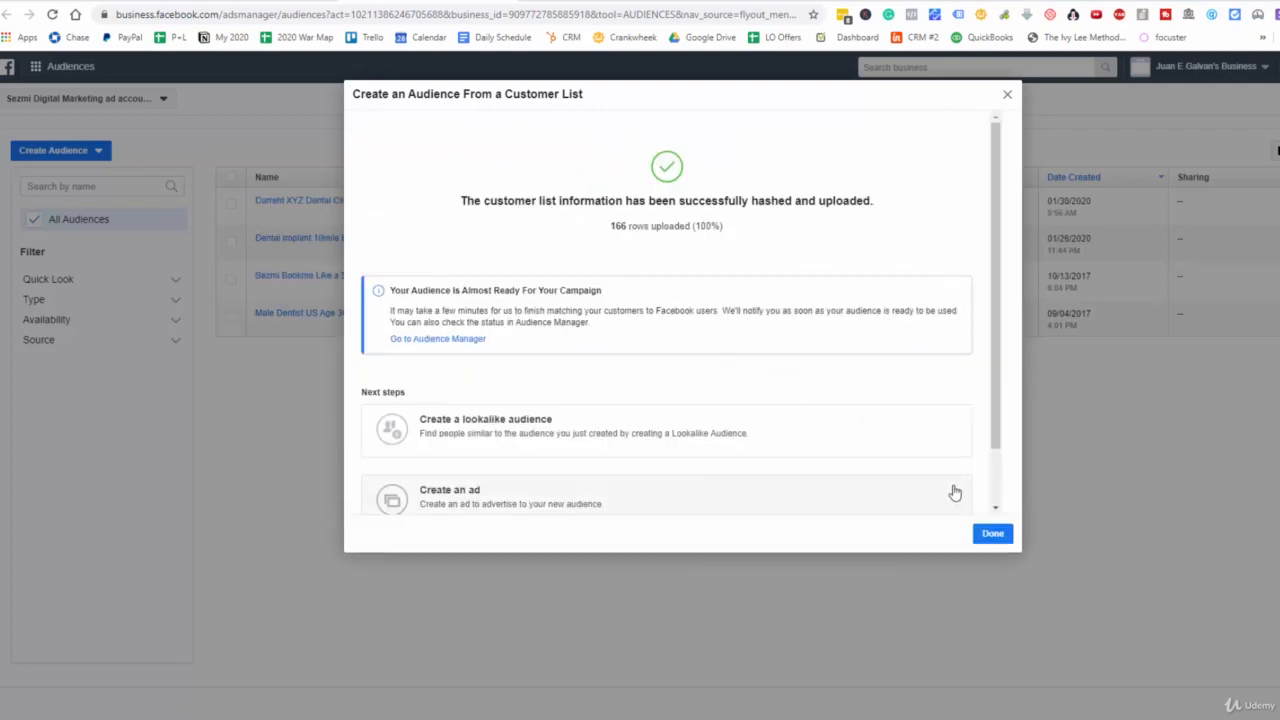
click(995, 537)
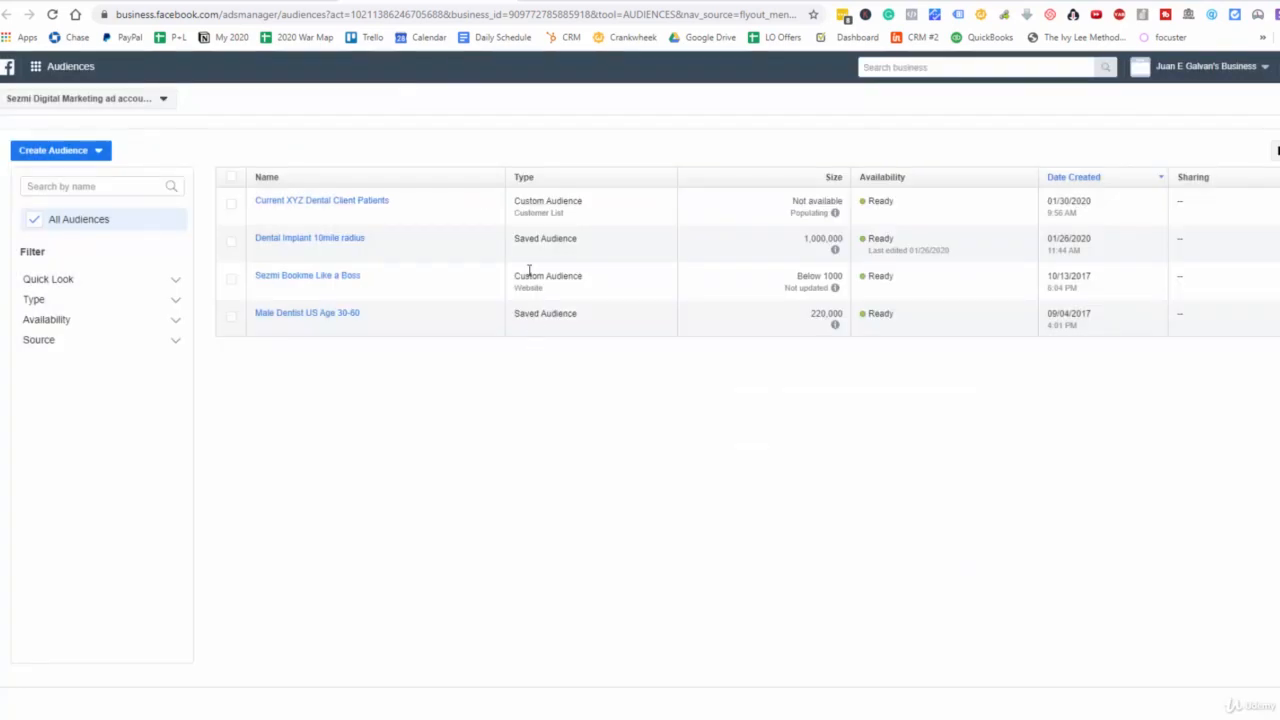
Step: Create one 1% lookalike audience for the United States from Current XYZ Dental Client Patients and close the audience's details
mouse_move(343, 204)
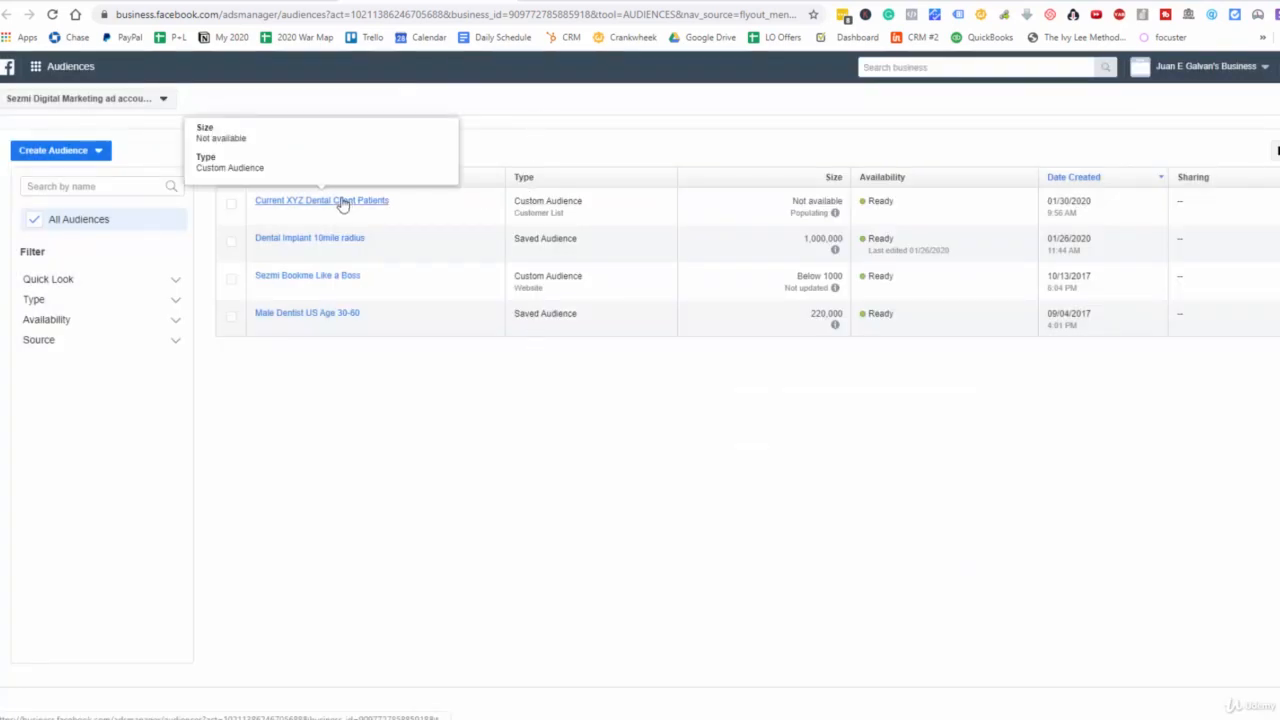
click(343, 204)
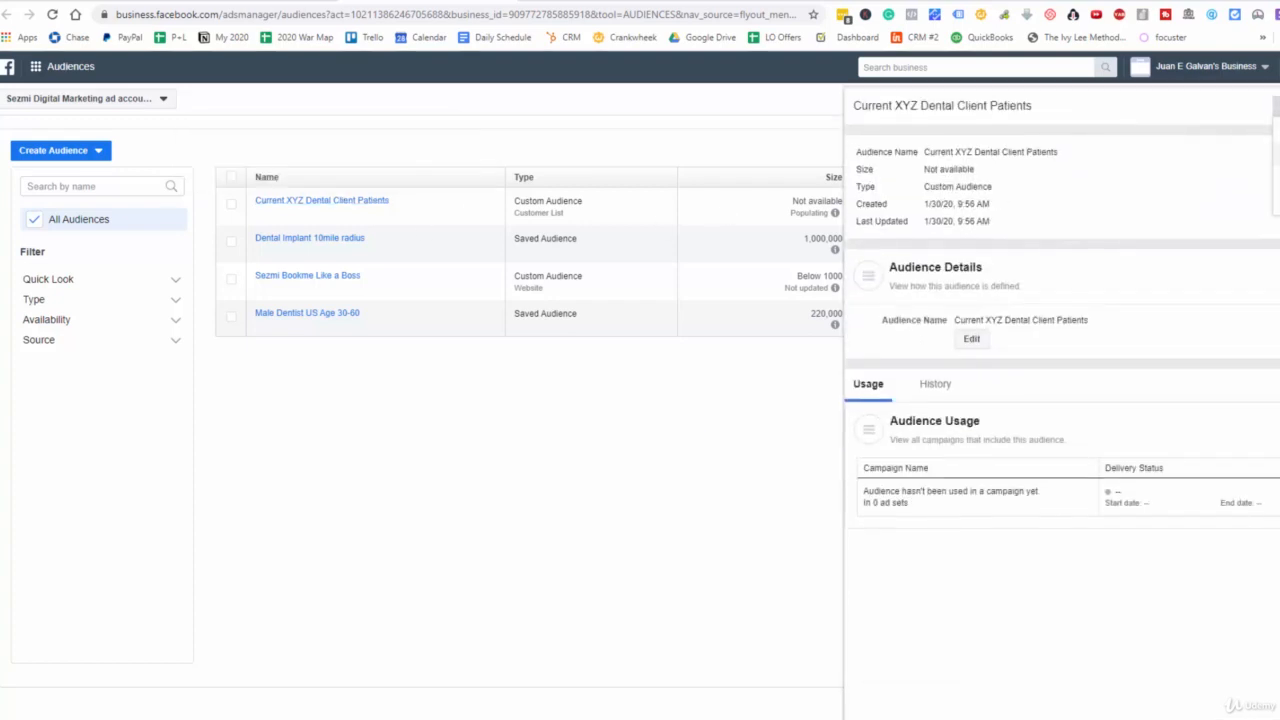
click(1276, 176)
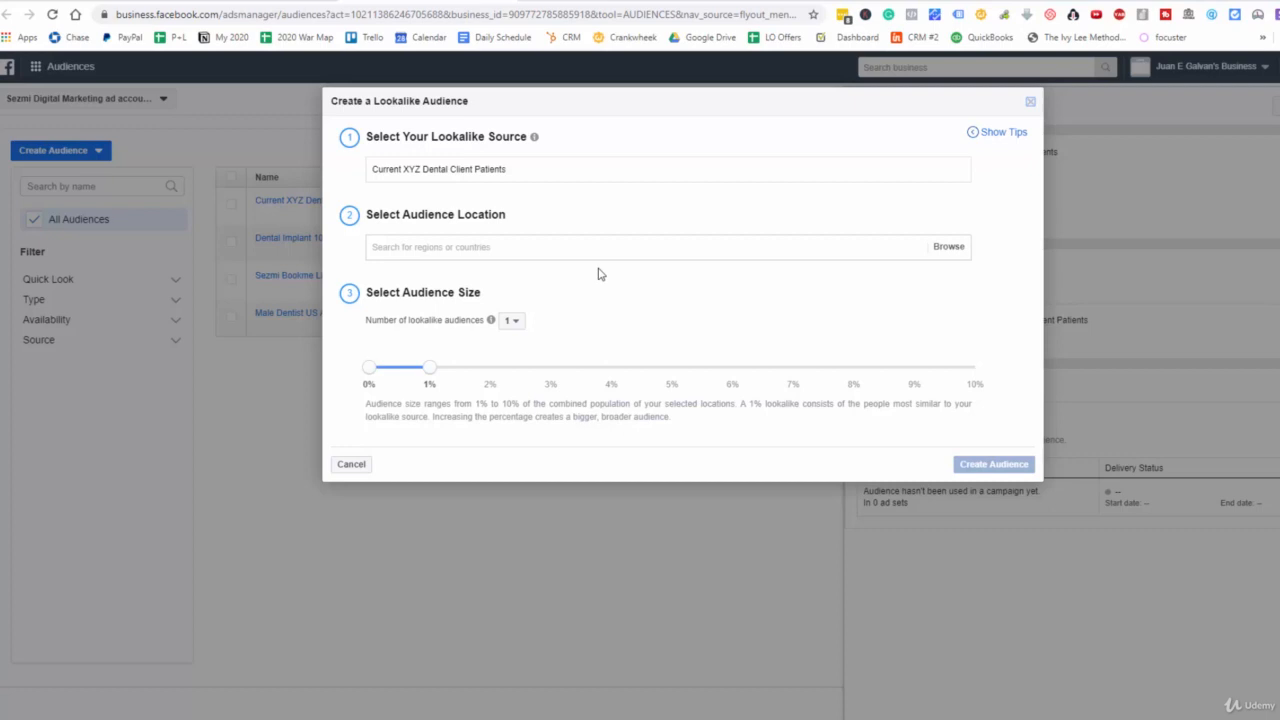
click(448, 247)
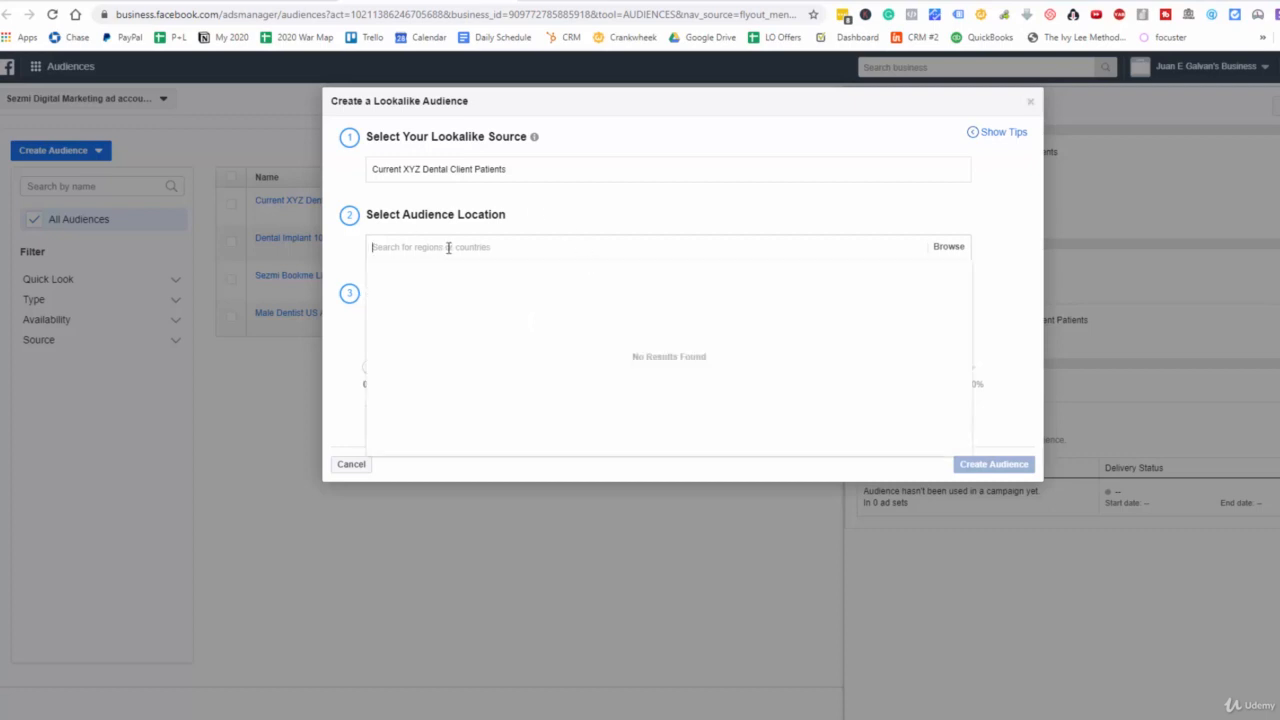
text(united)
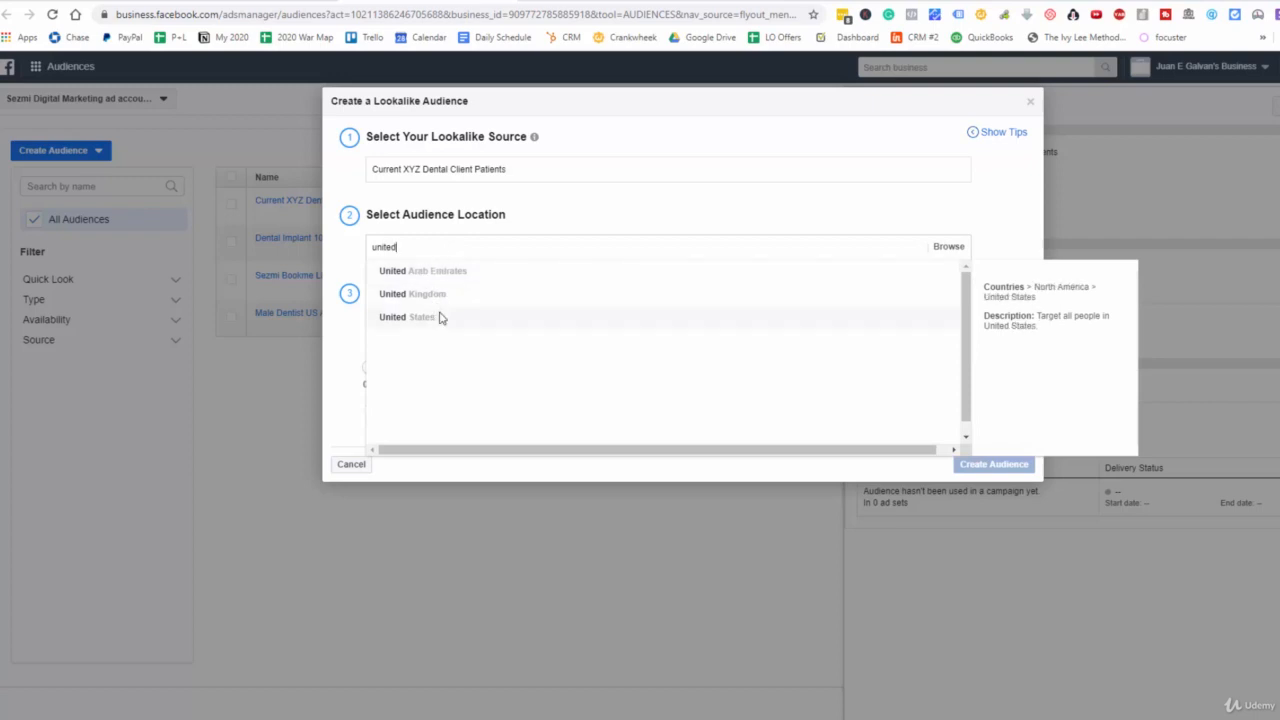
click(438, 316)
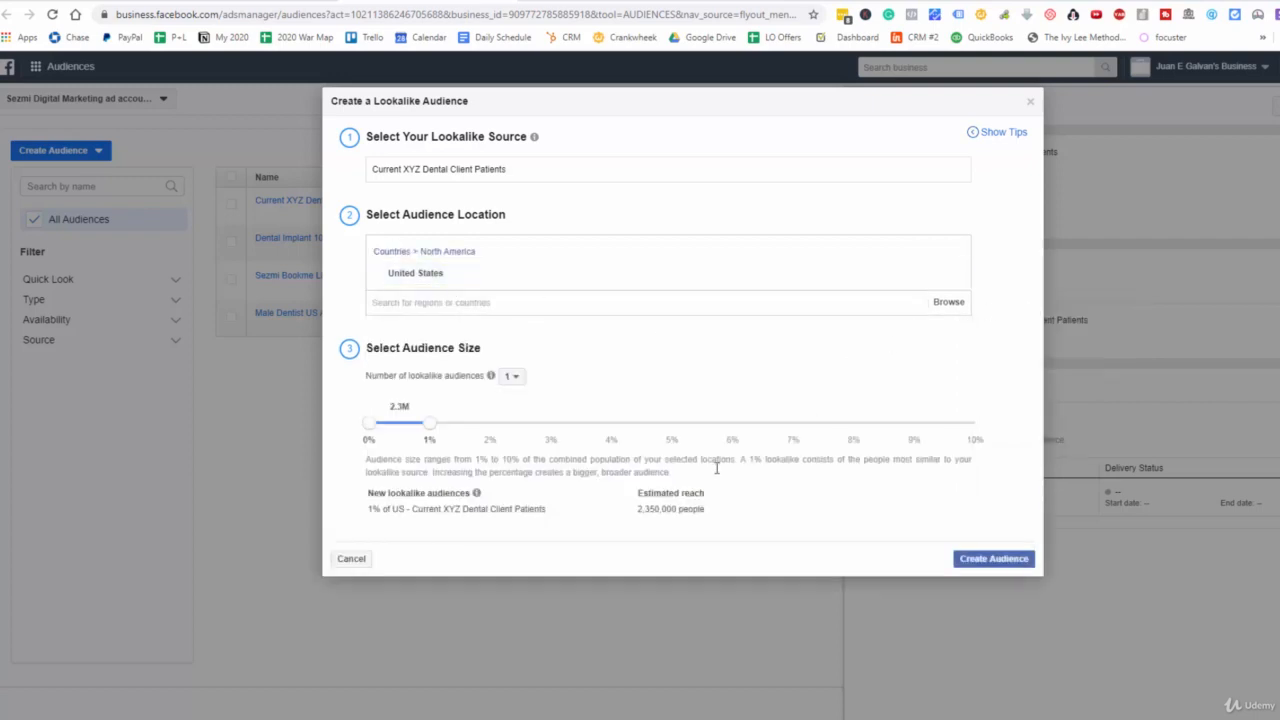
click(1016, 559)
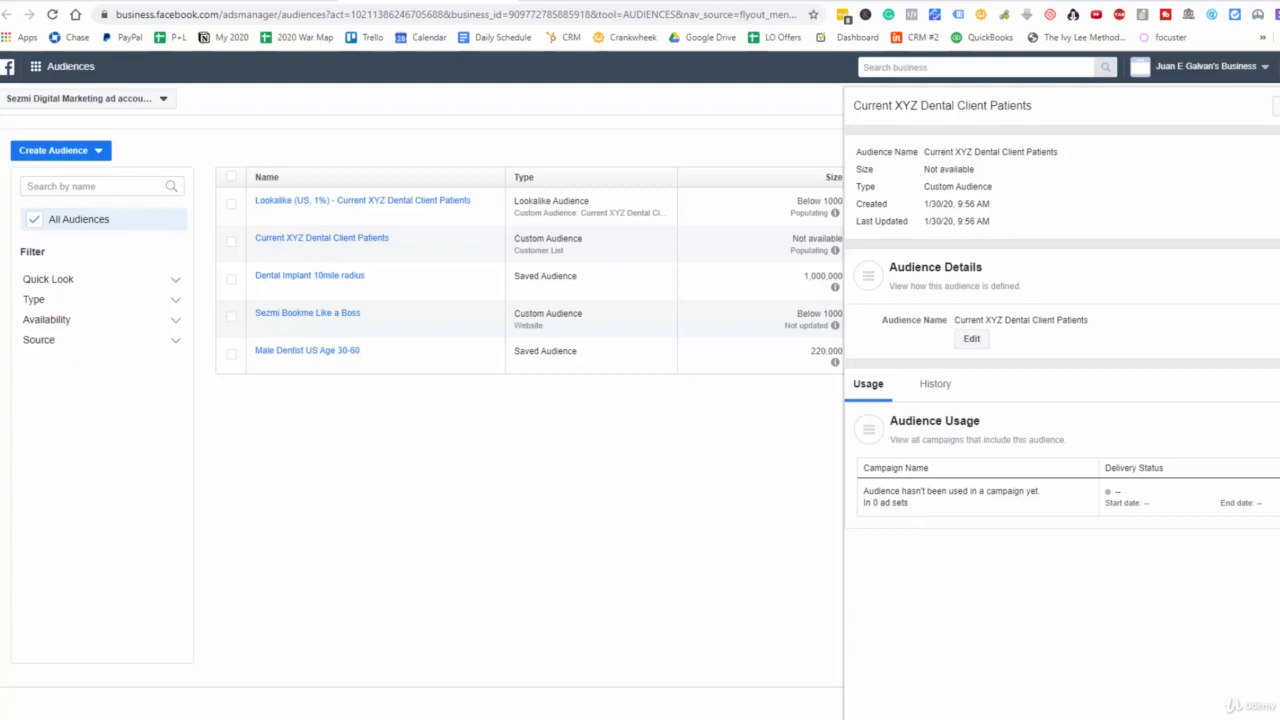
click(1277, 106)
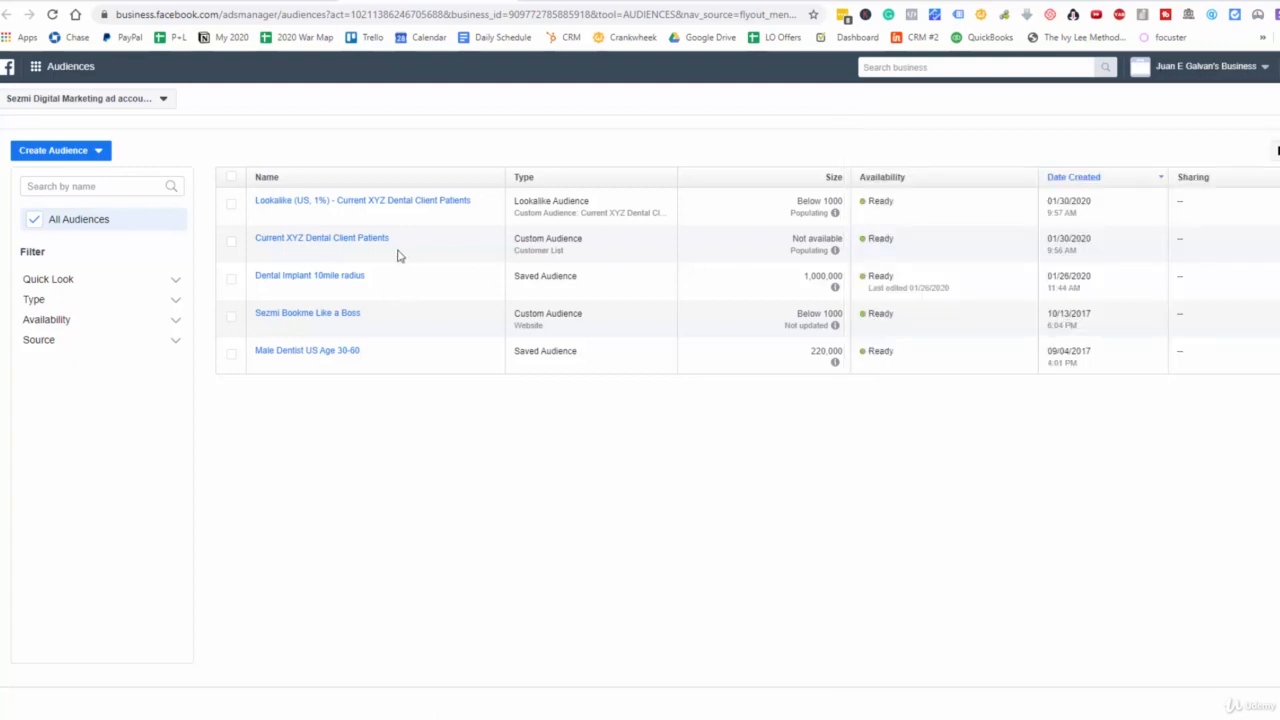
mouse_move(435, 253)
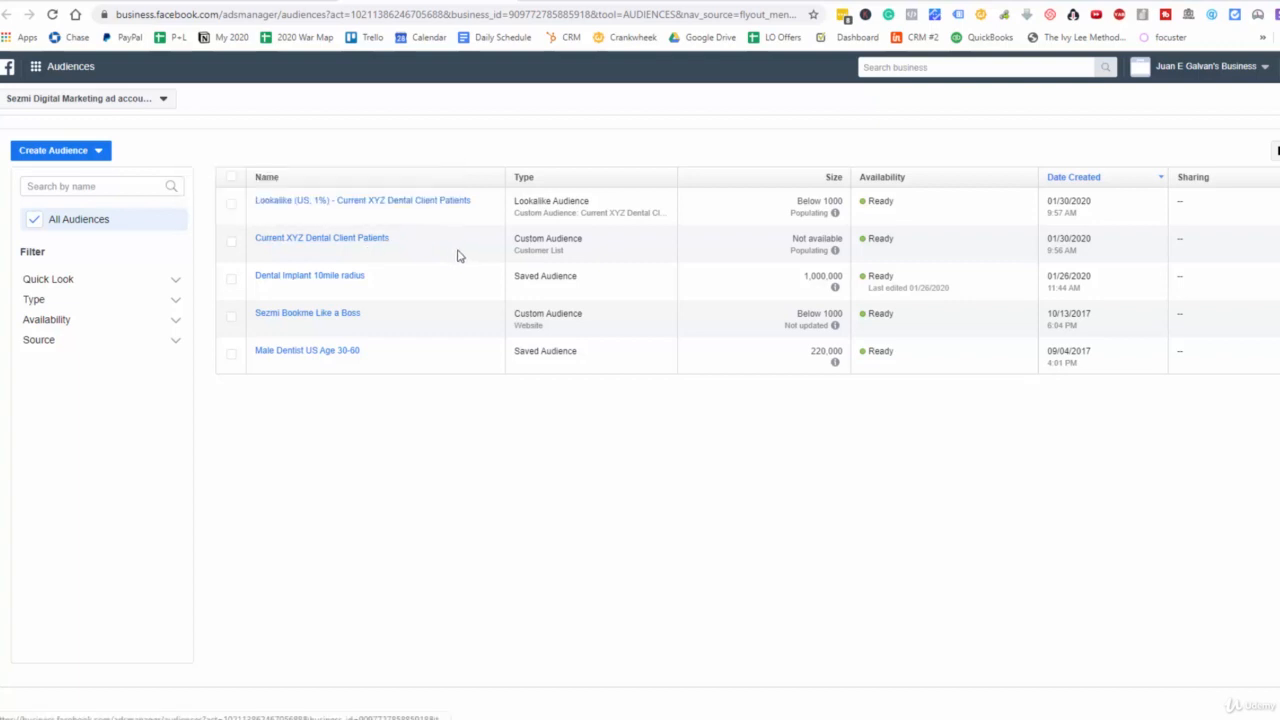
mouse_move(461, 207)
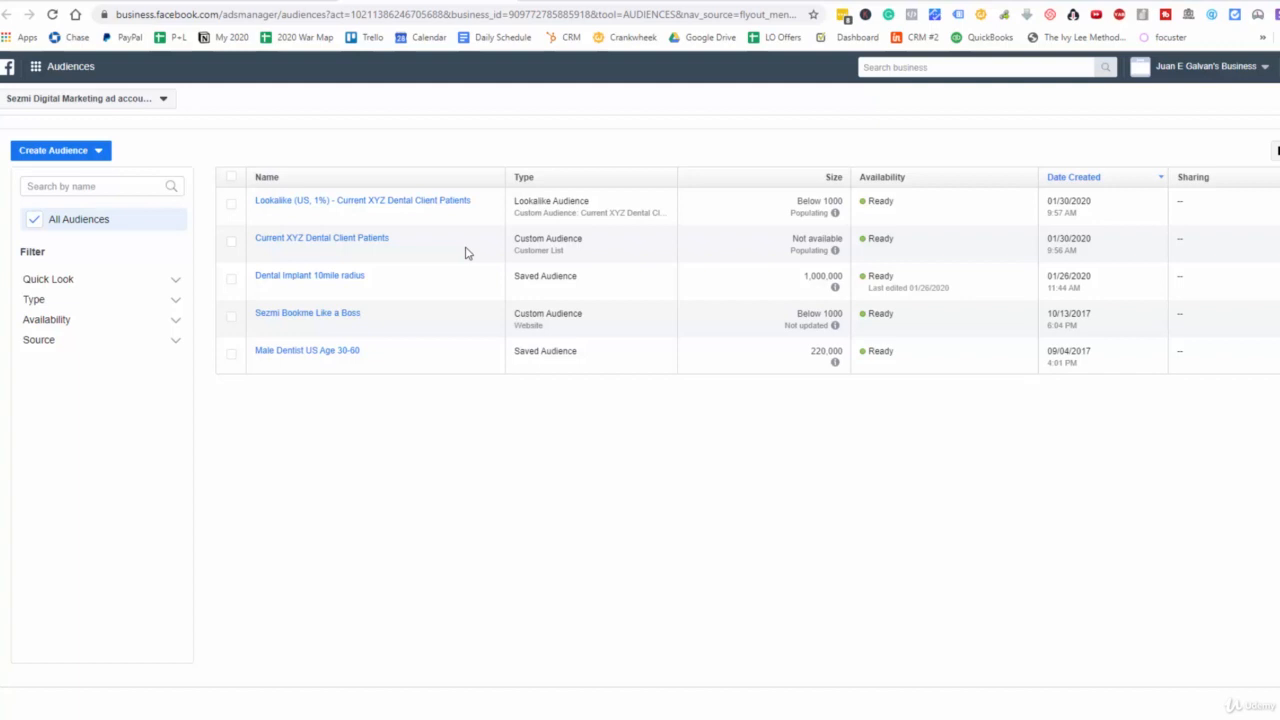
mouse_move(367, 243)
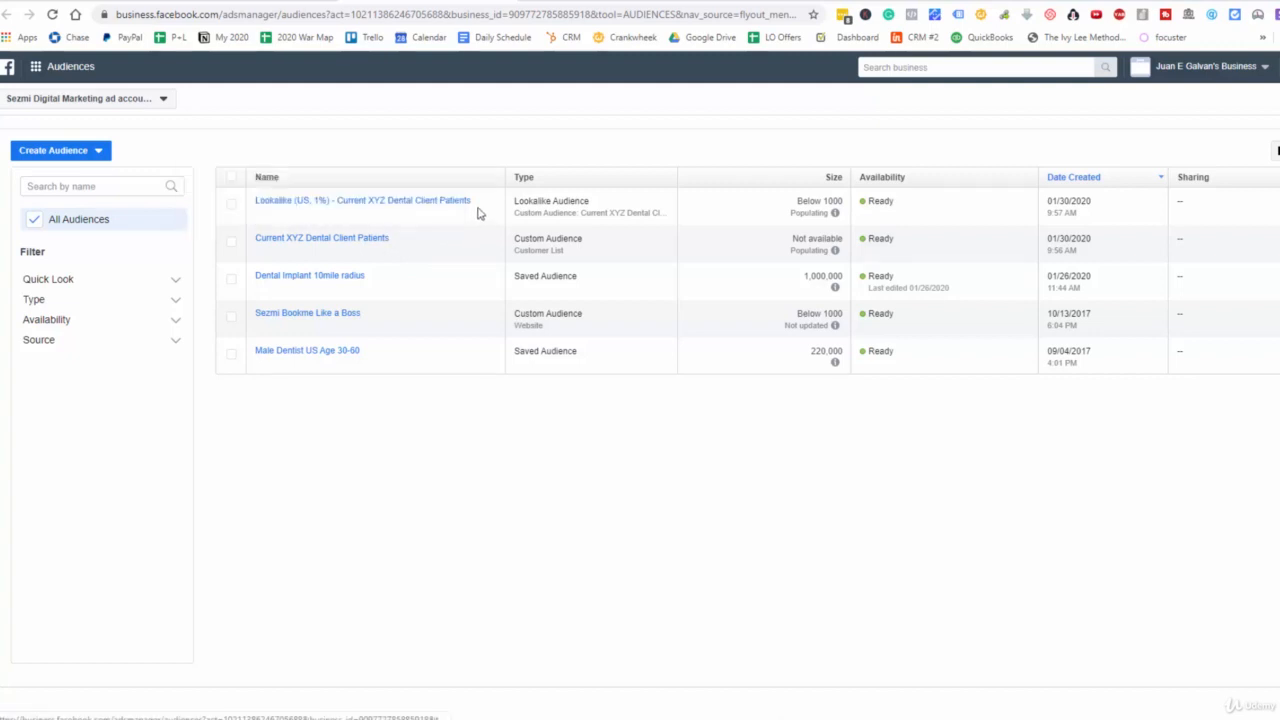
mouse_move(449, 206)
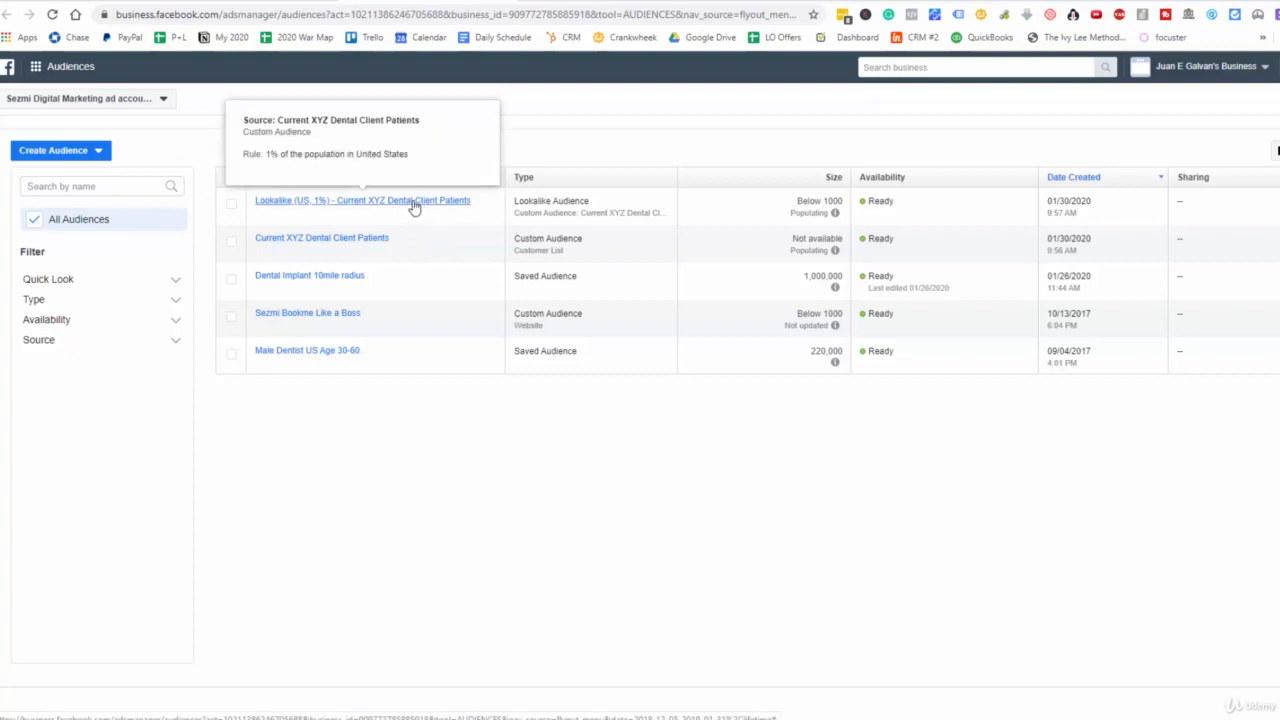
mouse_move(326, 244)
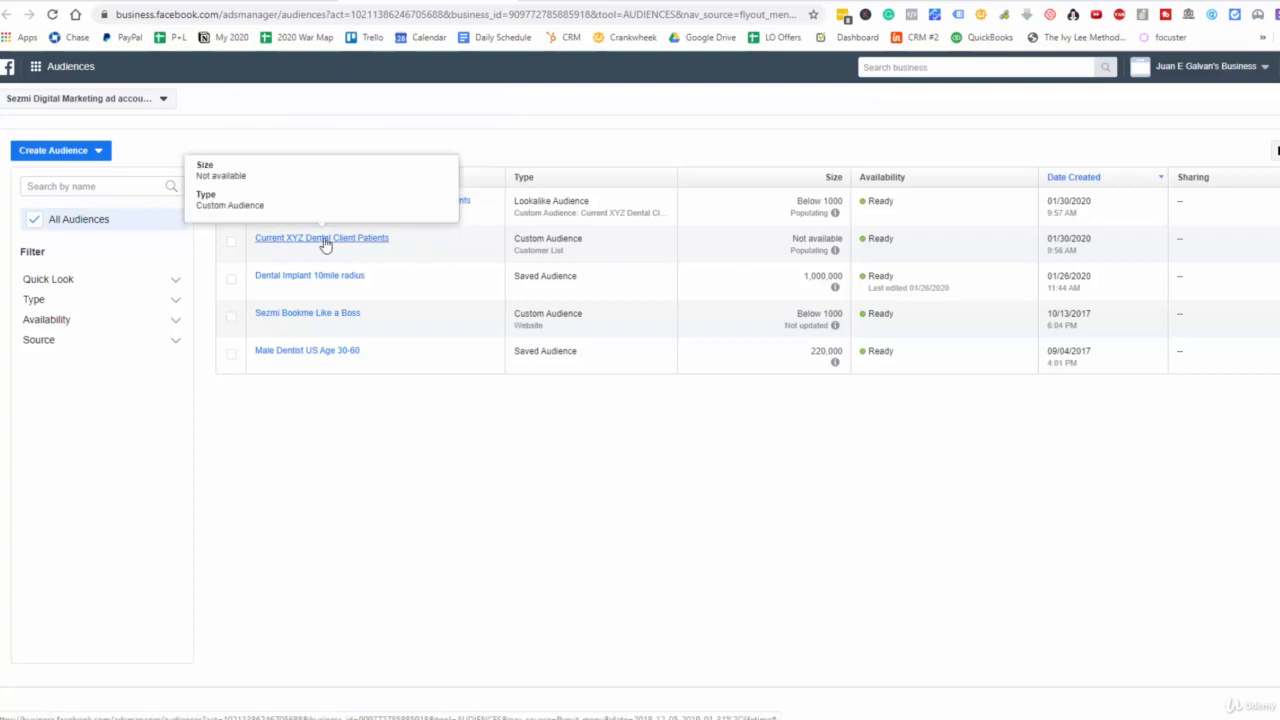